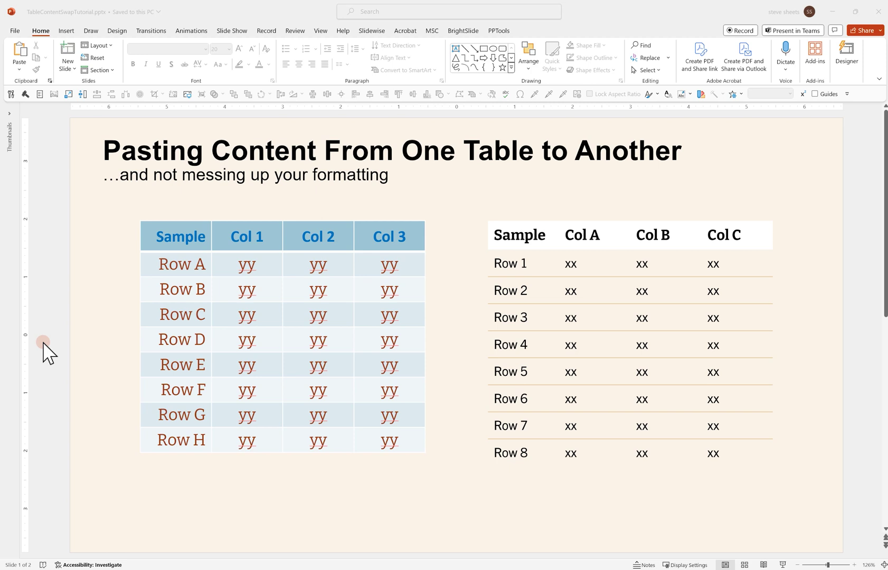
Step: Copy the left table's cells and paste them over every cell of the right table
click(186, 239)
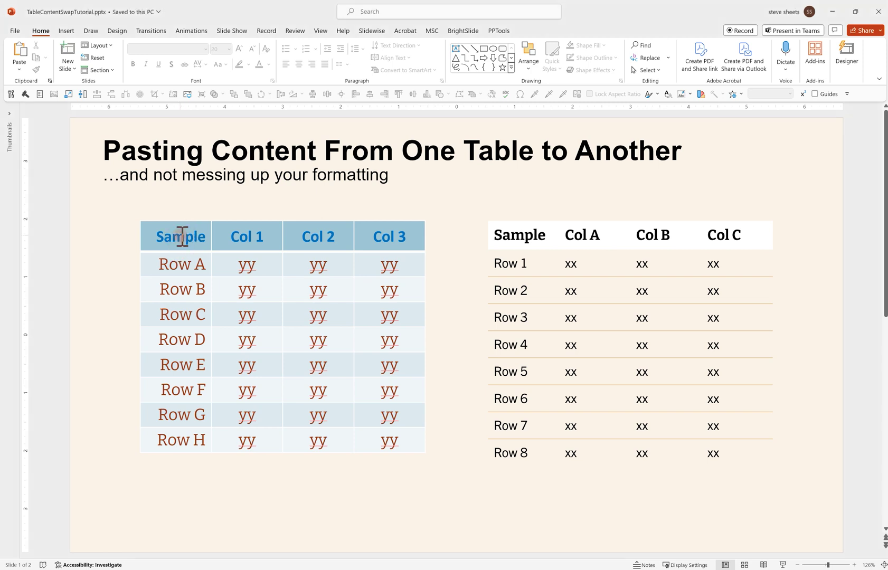
drag(182, 237, 392, 434)
drag(519, 240, 713, 475)
drag(192, 237, 396, 440)
key(ctrl+c)
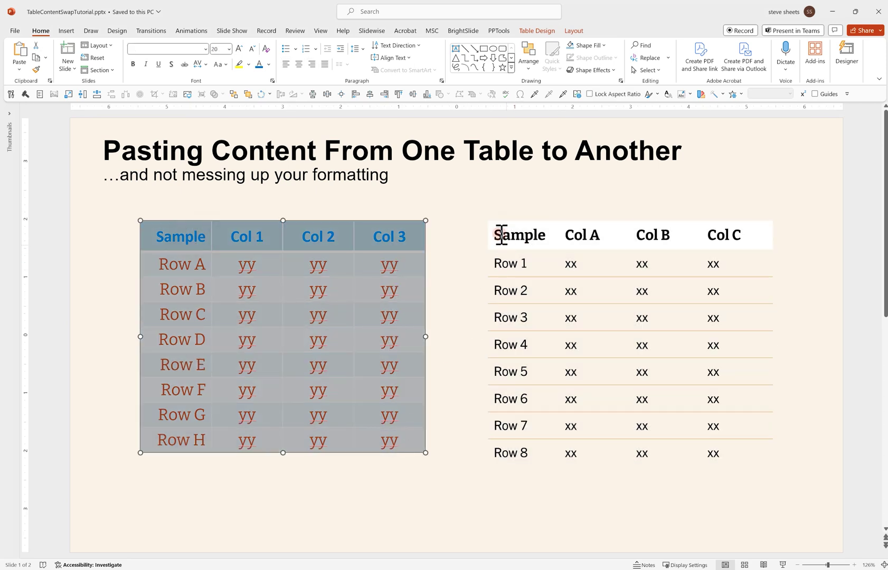
drag(520, 251, 721, 473)
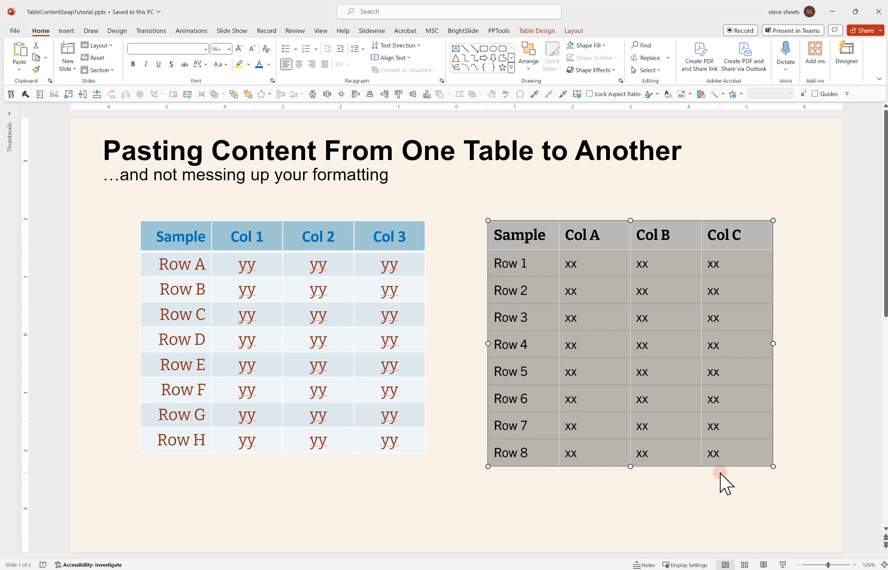
key(ctrl+v)
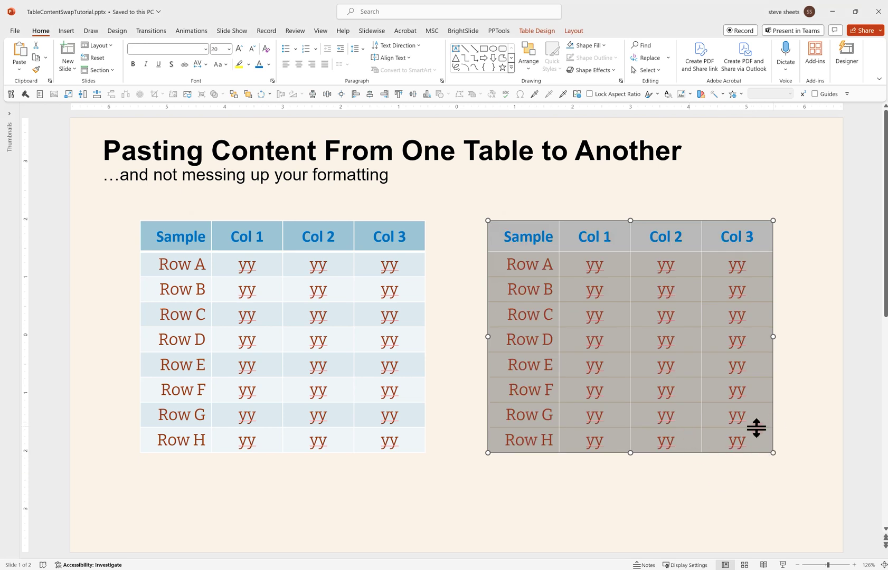
click(709, 474)
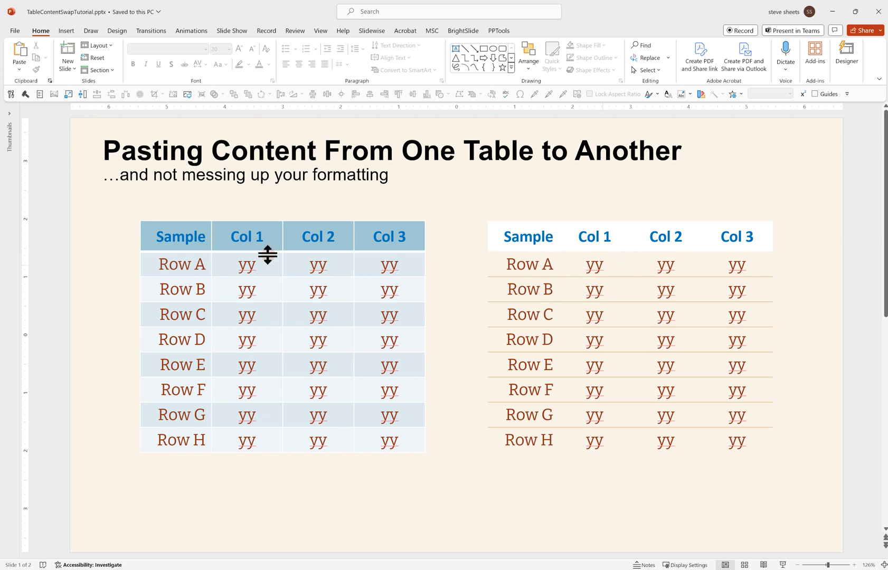
Step: Compare a few cells, then undo the paste to restore the right table's Col A–C, Row 1–8 and xx entries
click(500, 239)
click(738, 441)
click(233, 271)
key(ctrl+z)
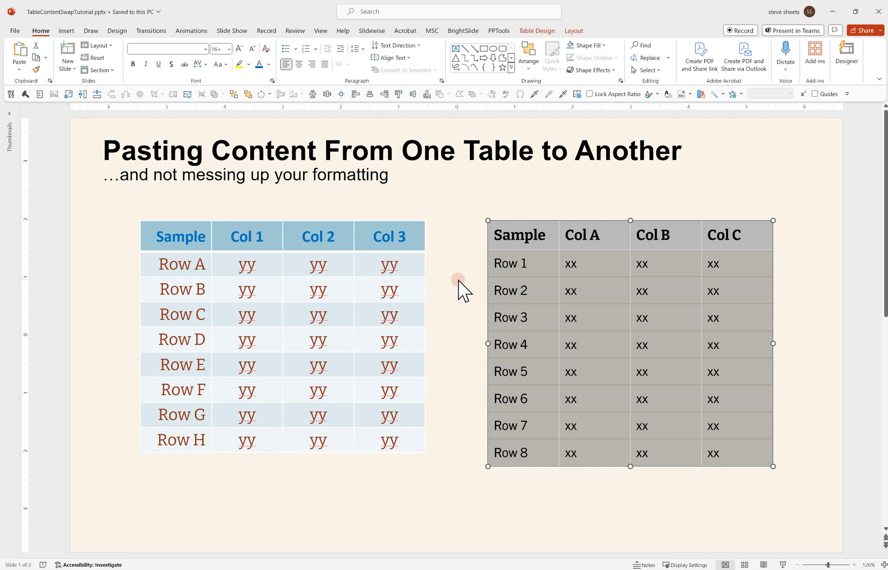
click(459, 291)
Step: Paste a duplicate of the clean xx table and move it to the right of the original
click(552, 221)
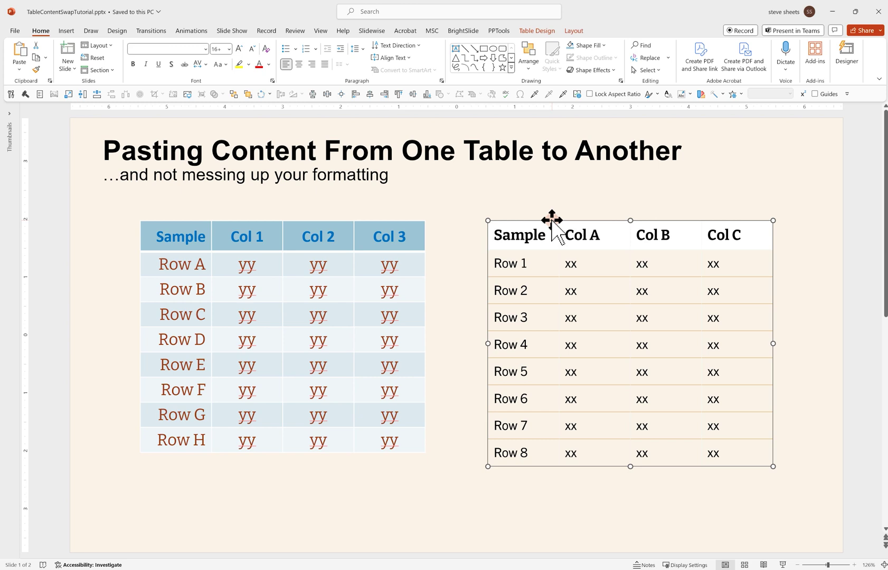
key(ctrl+v)
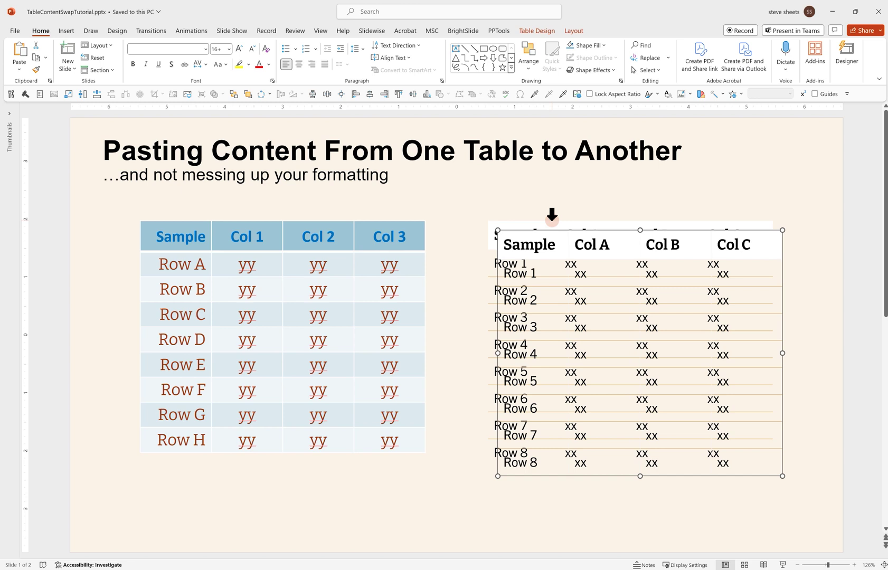
drag(556, 230, 851, 220)
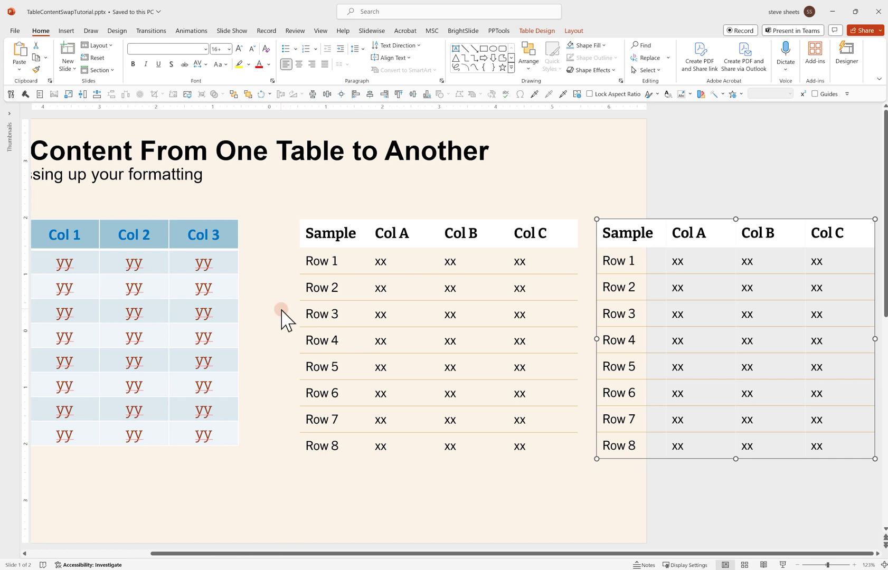
scroll(282, 320, down, 2)
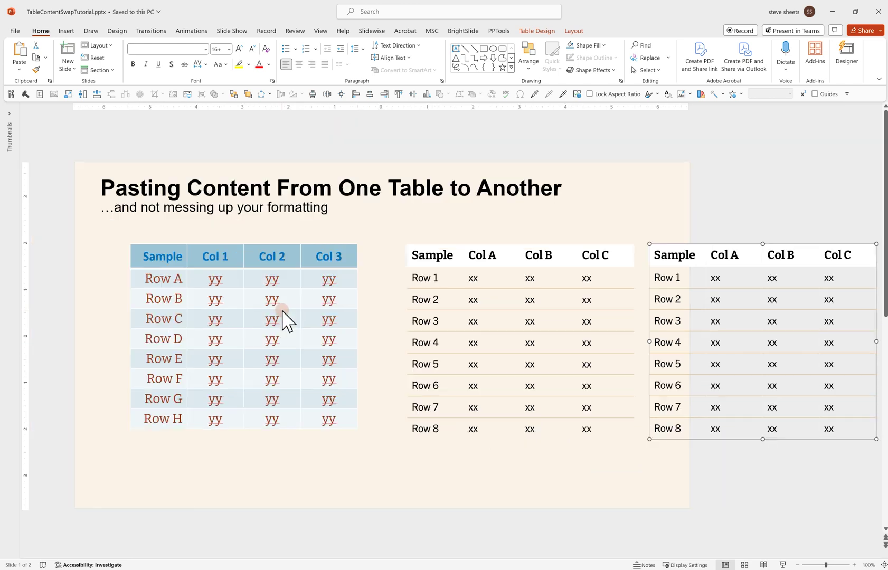
click(382, 420)
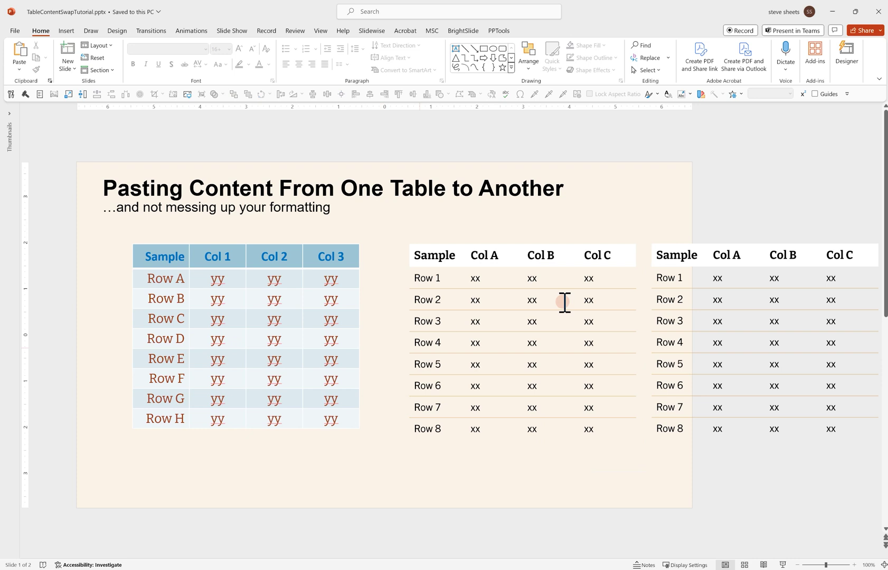
Step: Paste the copied Sample, Col 1–3, Row A–H and yy cells into all cells of the middle table
click(716, 253)
drag(767, 308, 845, 429)
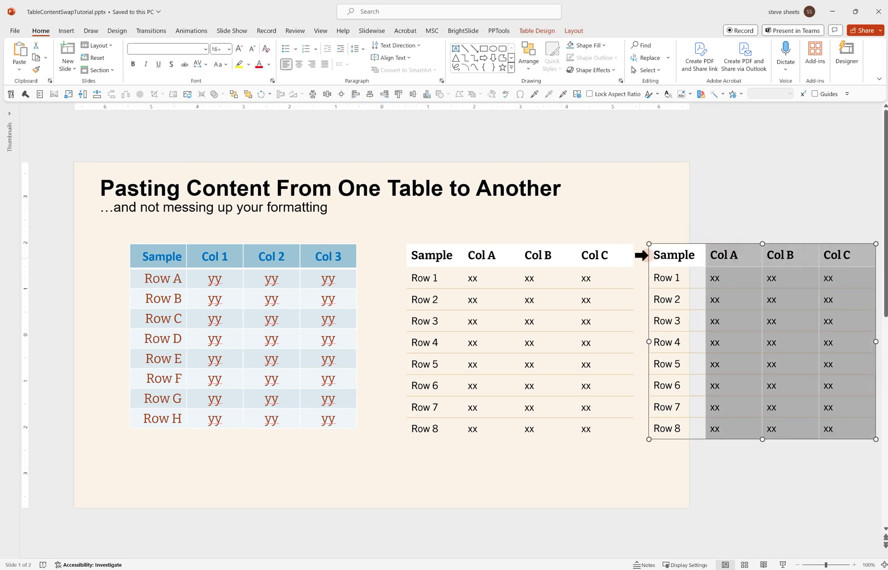
drag(666, 257, 813, 411)
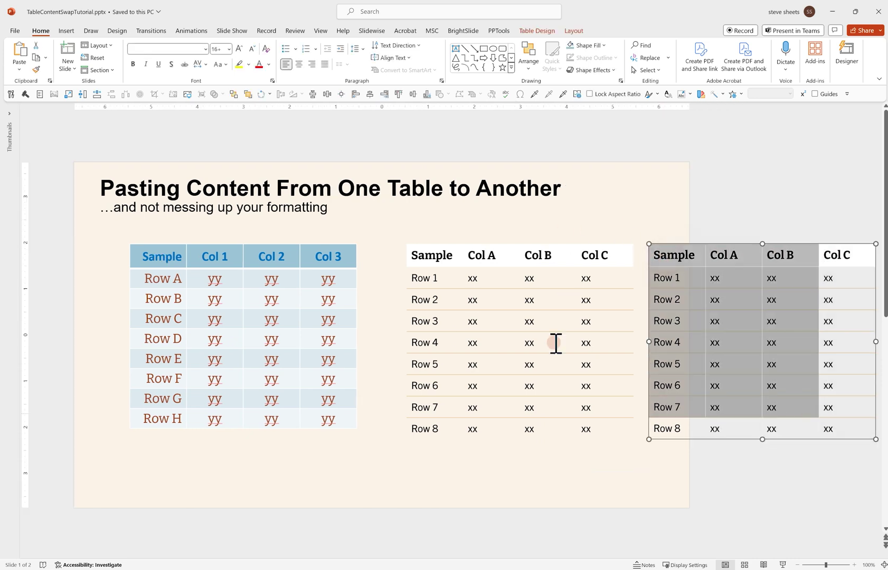
click(428, 255)
drag(448, 281, 630, 430)
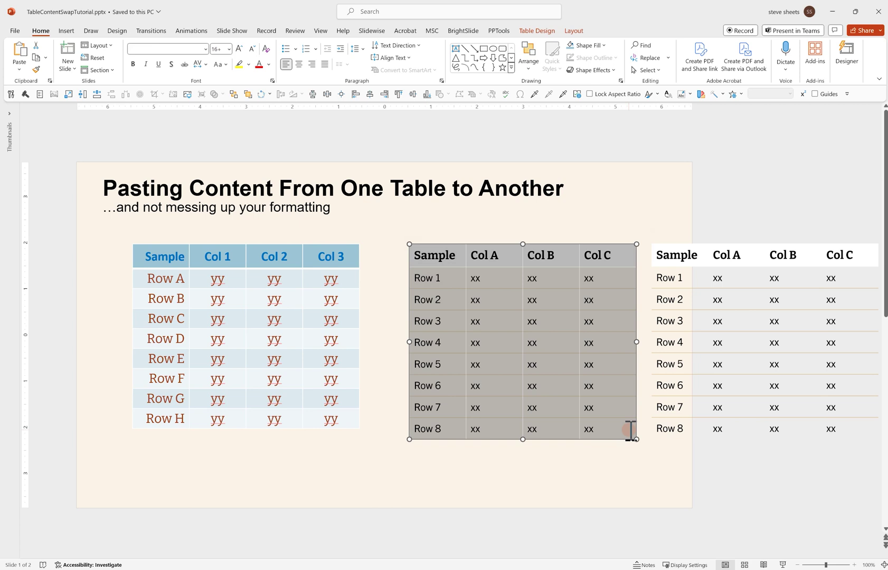
key(ctrl+v)
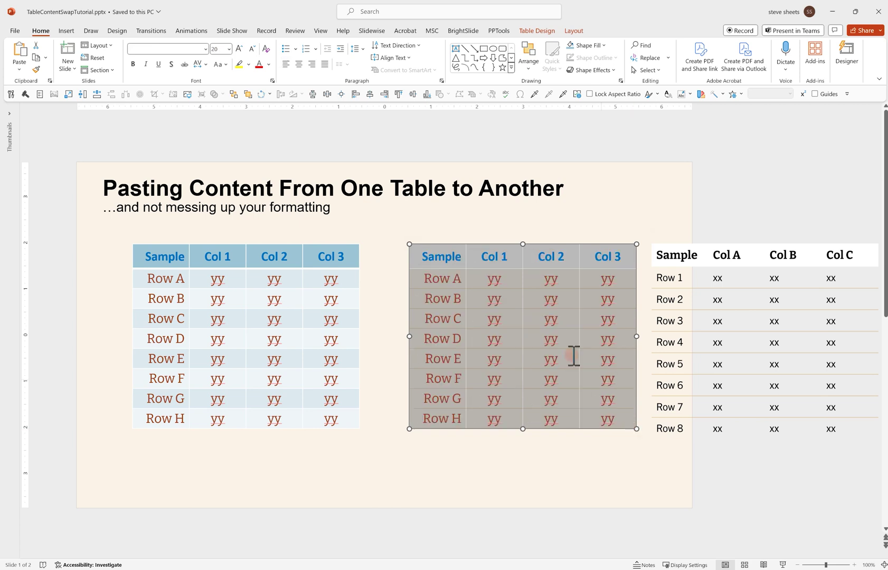
click(517, 473)
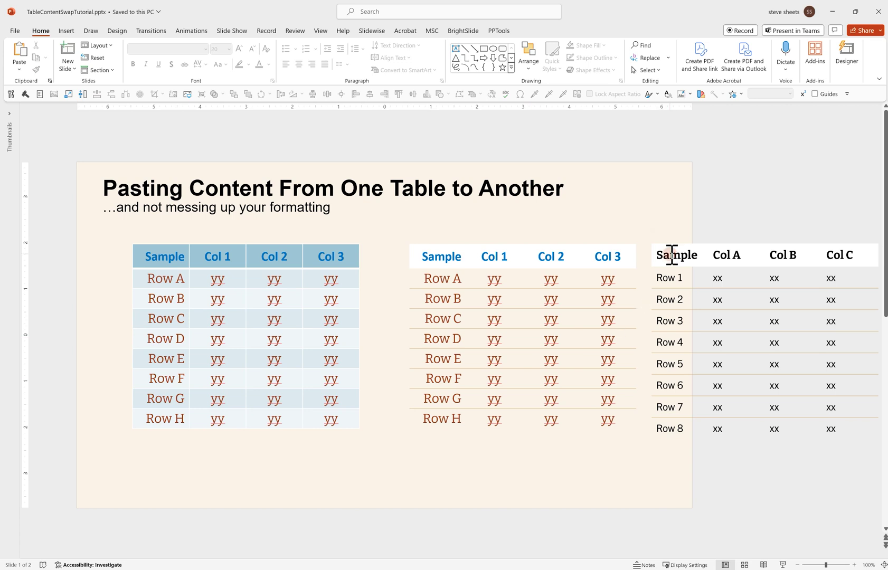
Step: Format-paint the right table's header style onto the middle table's Sample and Col 1–3 cells
drag(671, 255, 840, 258)
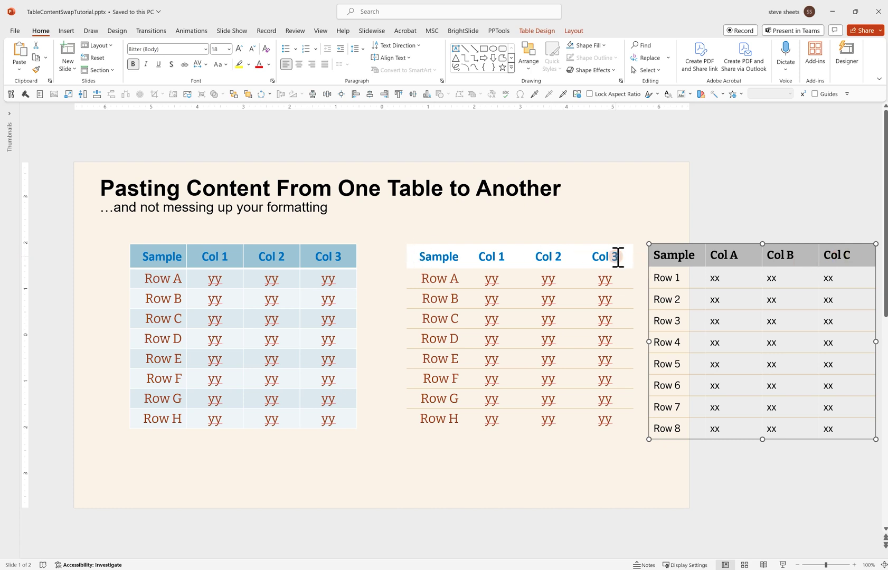
click(36, 69)
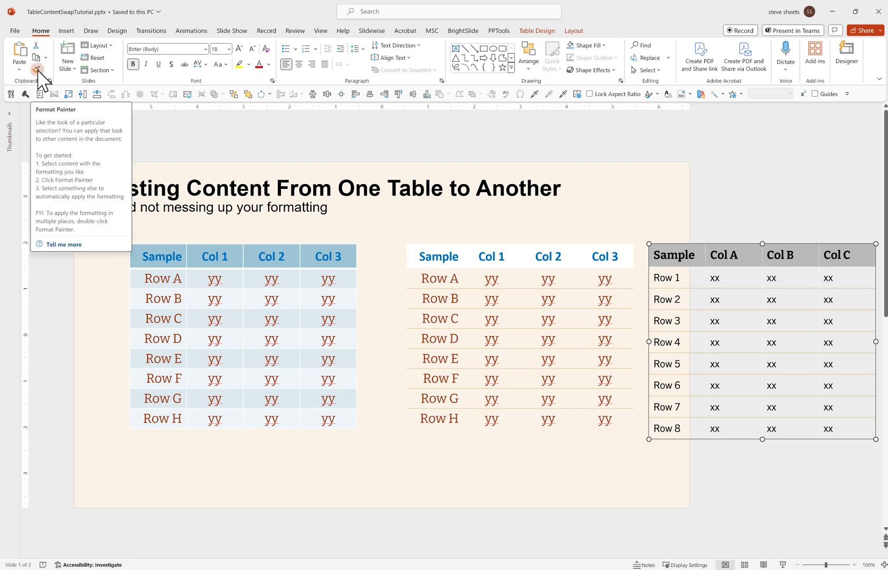
click(37, 71)
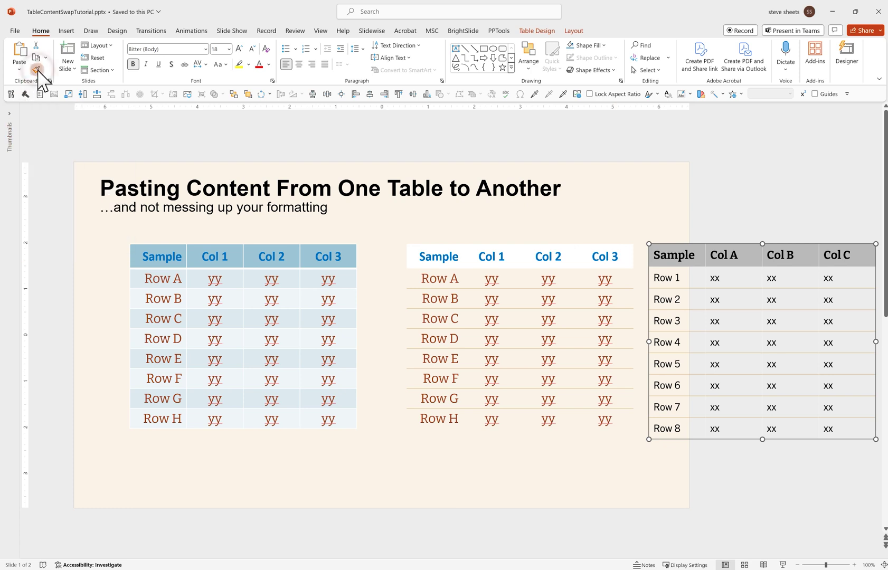
click(404, 255)
mouse_move(414, 256)
mouse_down()
mouse_move(515, 251)
mouse_move(624, 262)
mouse_up()
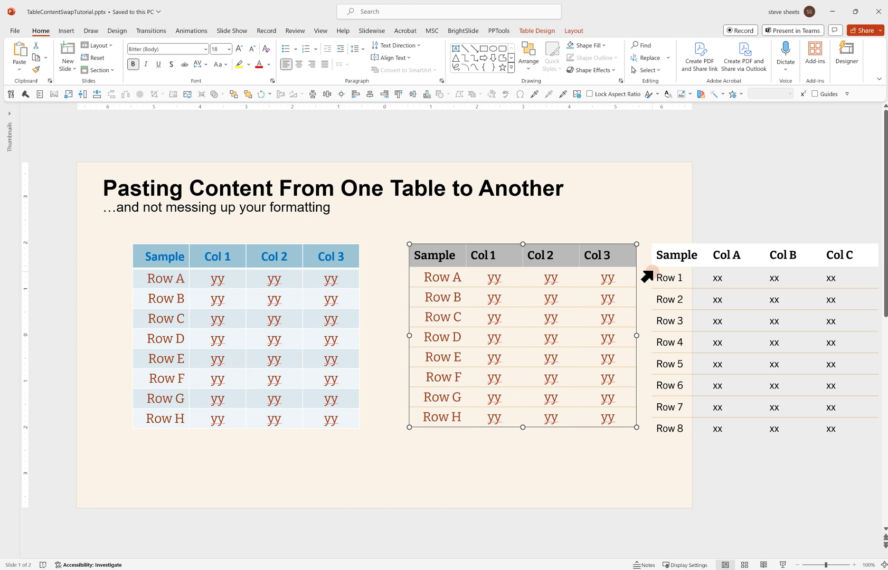
Step: Copy the right table's Row 1–8 body formatting onto the middle table's Row A–H cells
click(37, 71)
drag(667, 278, 830, 429)
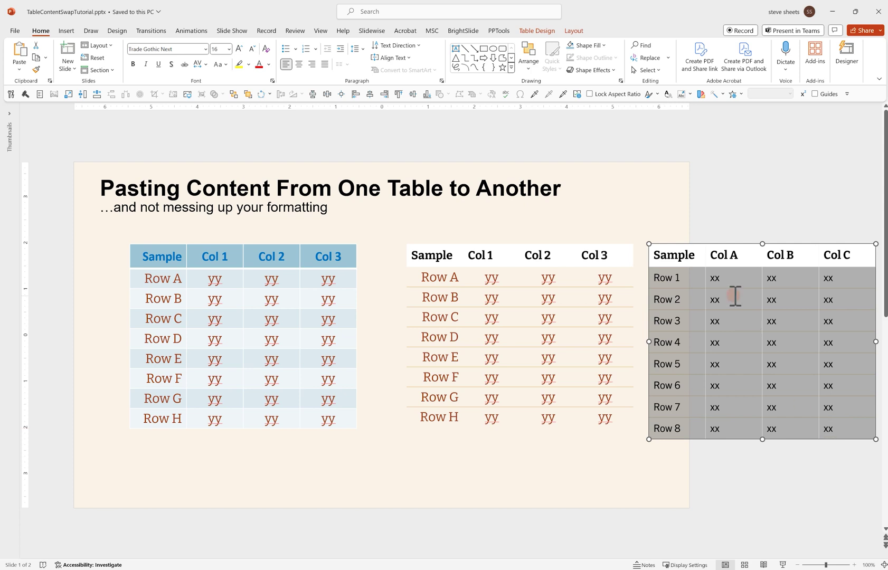
drag(425, 277, 635, 419)
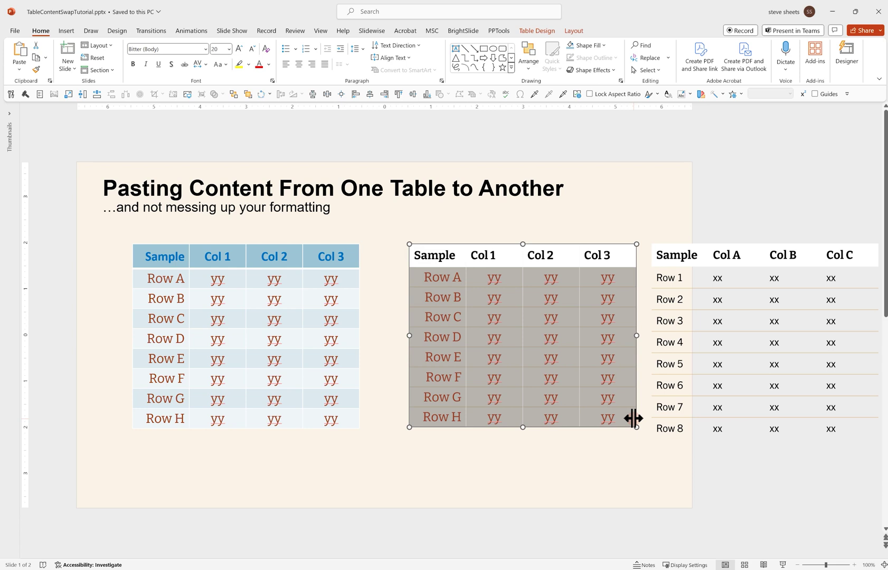
key(ctrl+space)
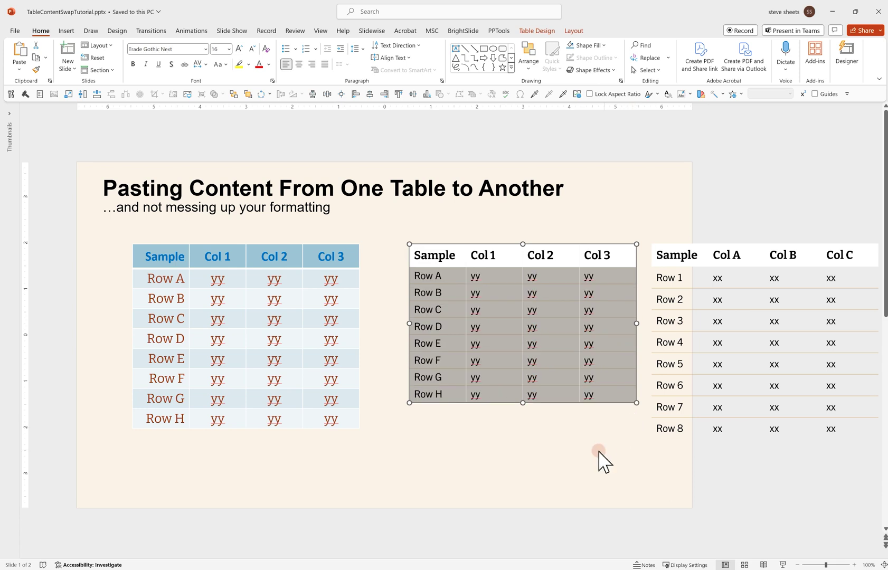
click(525, 452)
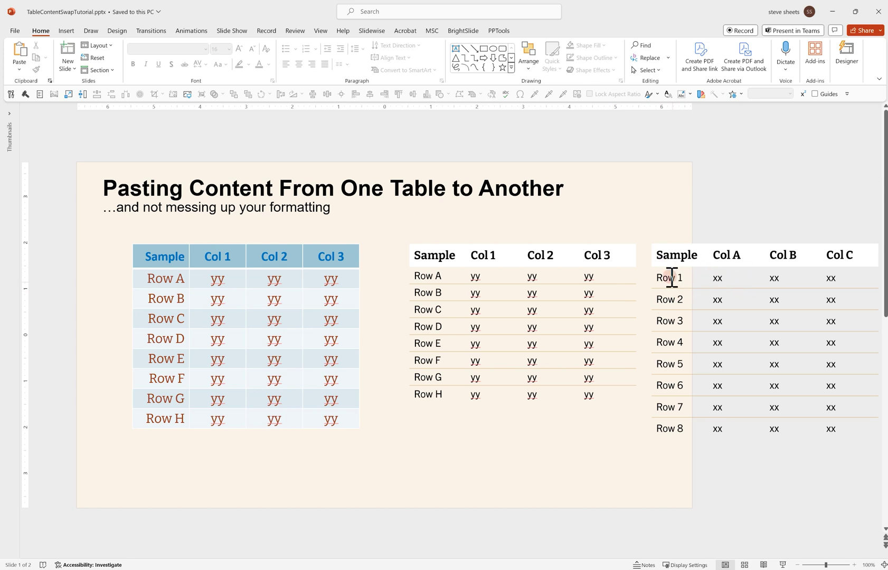
click(717, 279)
drag(718, 279, 765, 414)
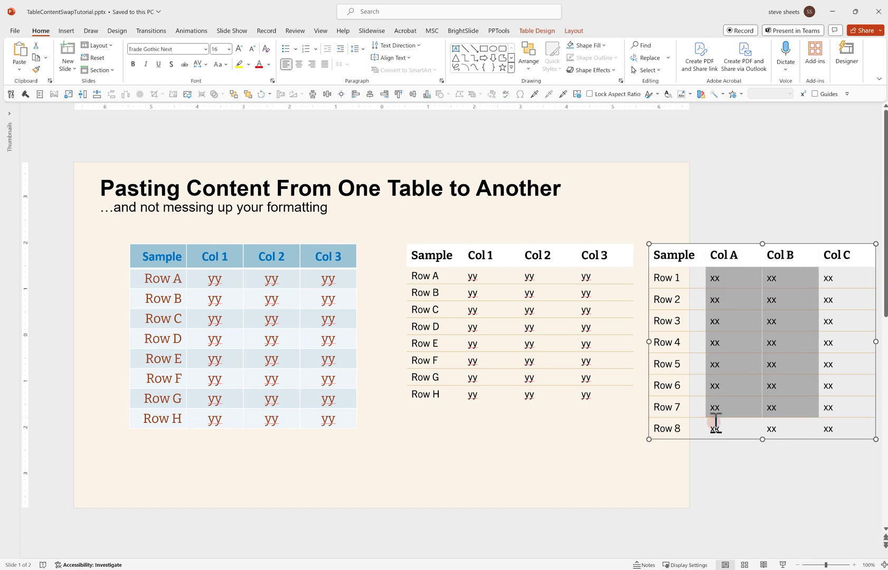
drag(506, 277, 552, 393)
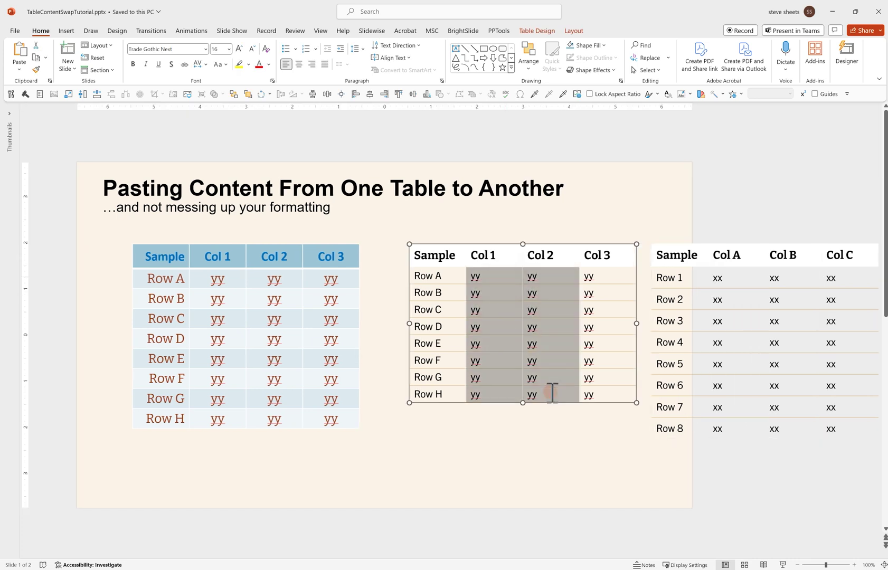
click(488, 421)
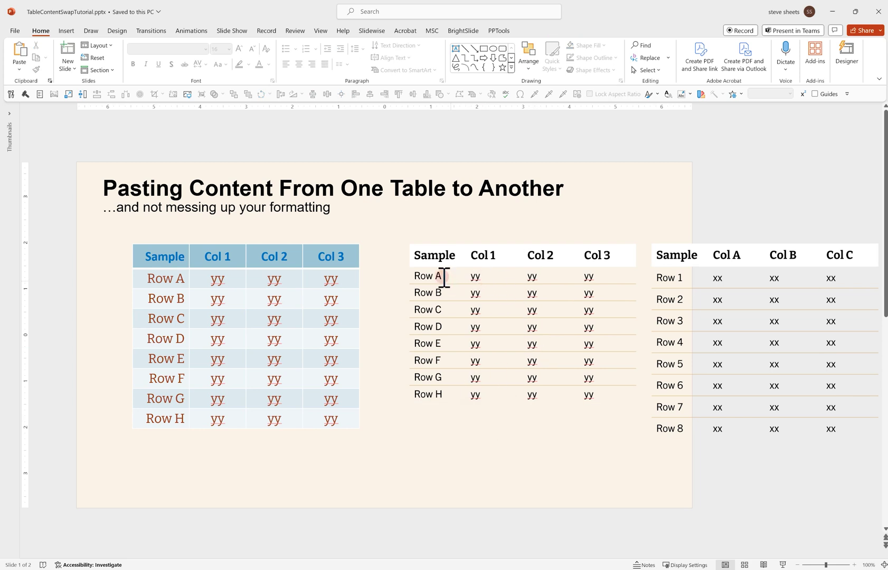
Step: Set the middle table's body cells to 0.1" top and bottom text box margins
drag(442, 279, 611, 391)
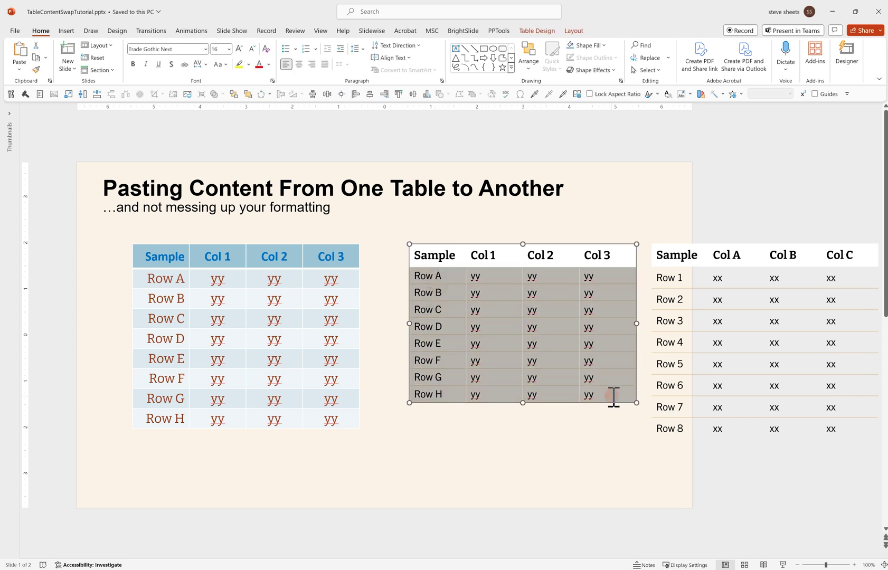
right_click(612, 397)
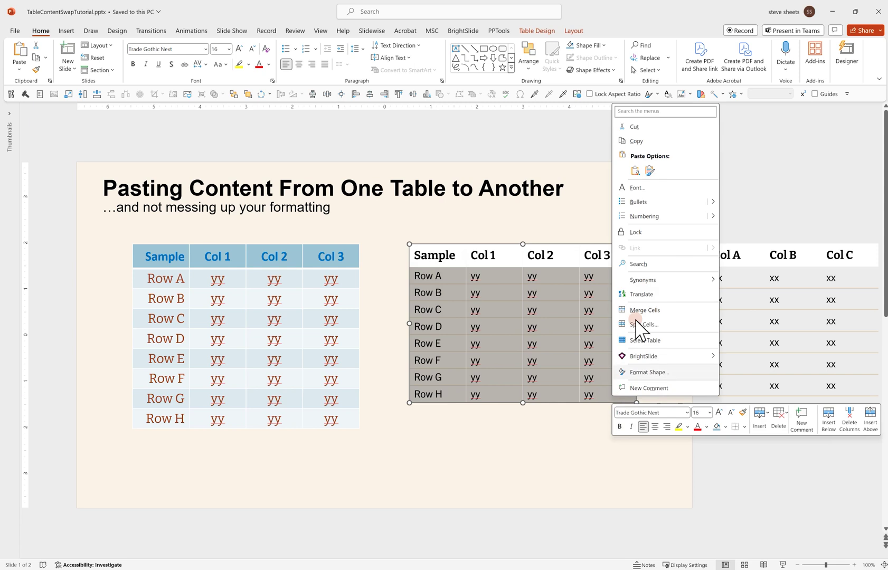
click(654, 371)
click(822, 128)
click(804, 144)
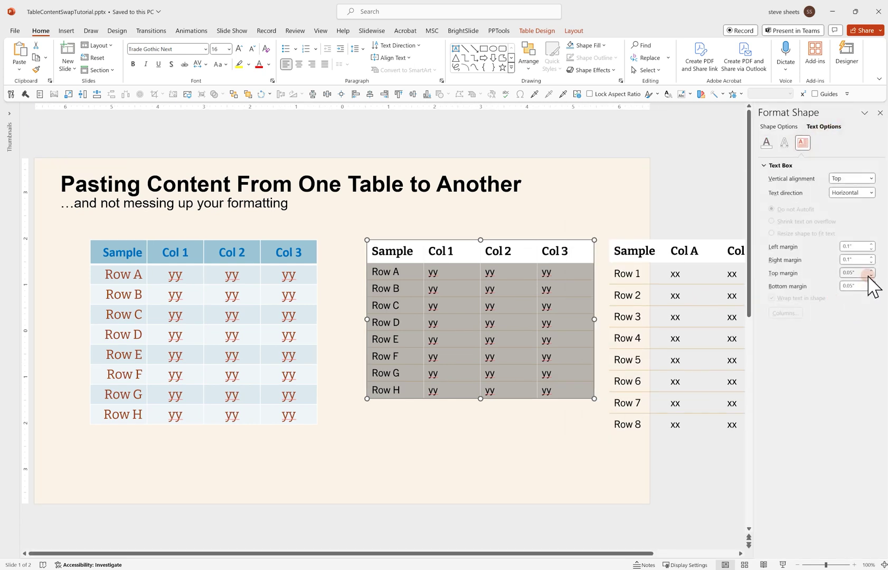
click(871, 271)
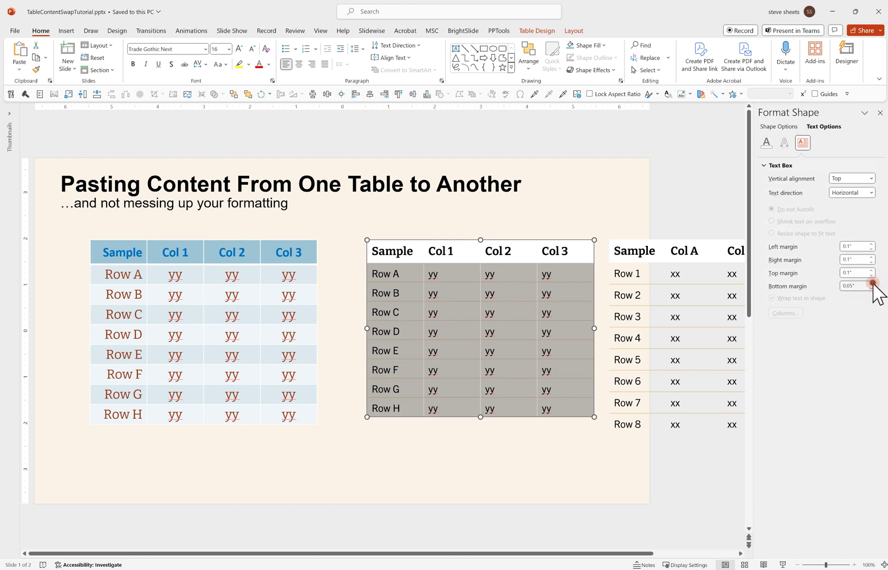
click(871, 284)
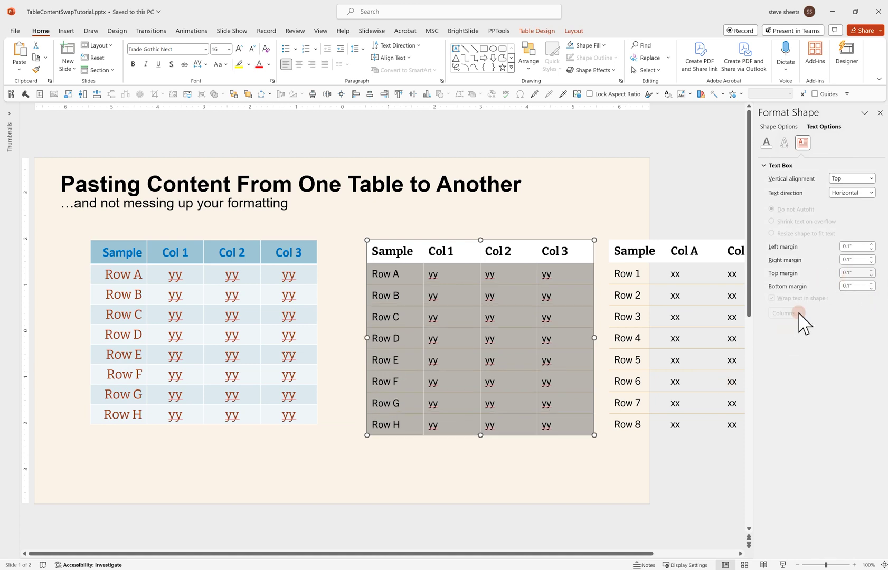
Step: Delete the old xx table on the right
click(663, 380)
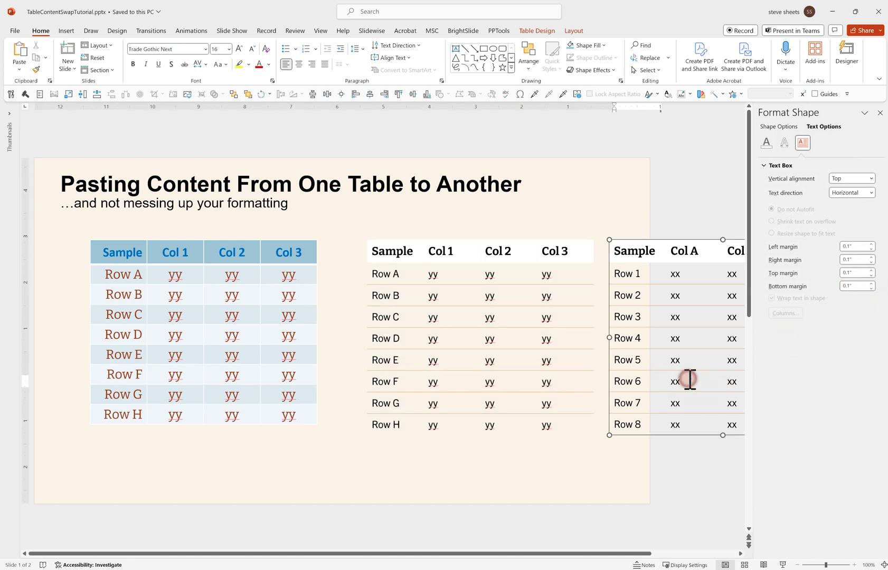
click(643, 276)
click(638, 240)
key(Delete)
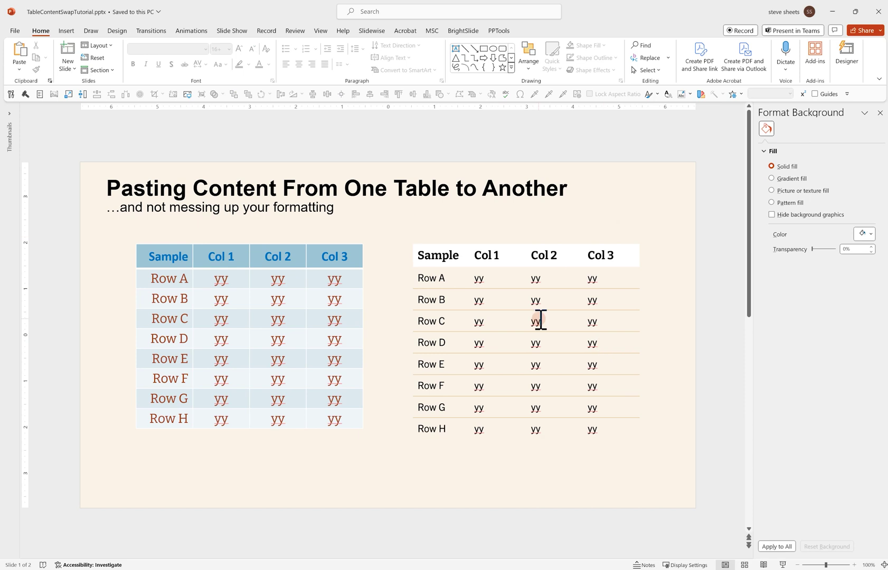
scroll(541, 319, down, 1)
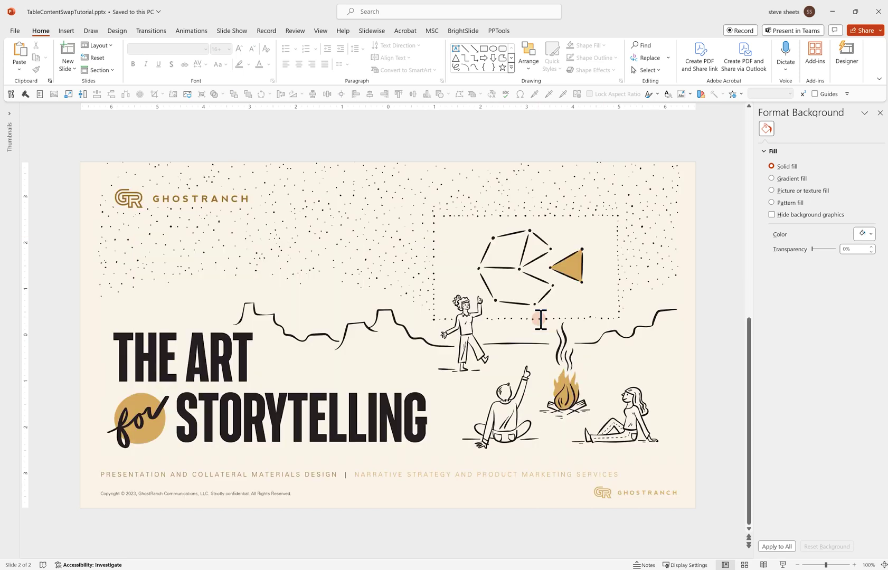